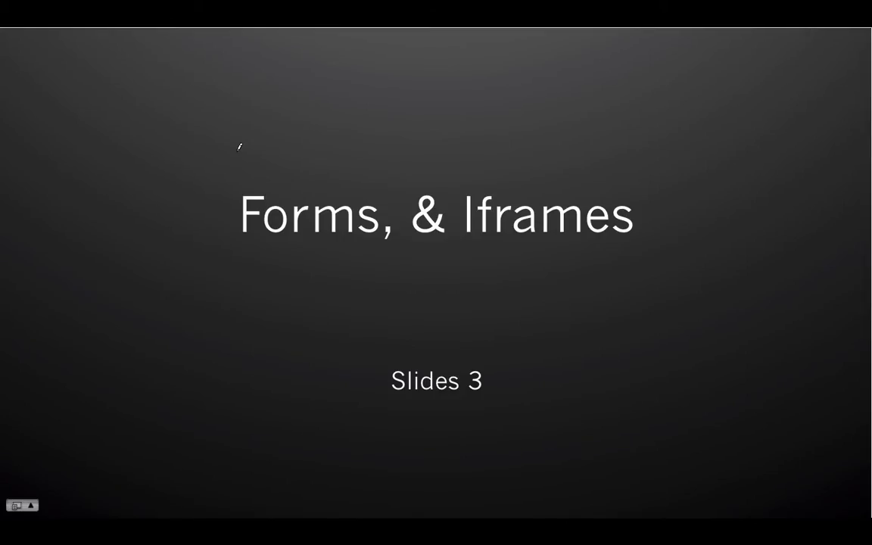
# Advance the slideshow from the title slide, through Topics, to the Forms slide
pyautogui.press('Right')
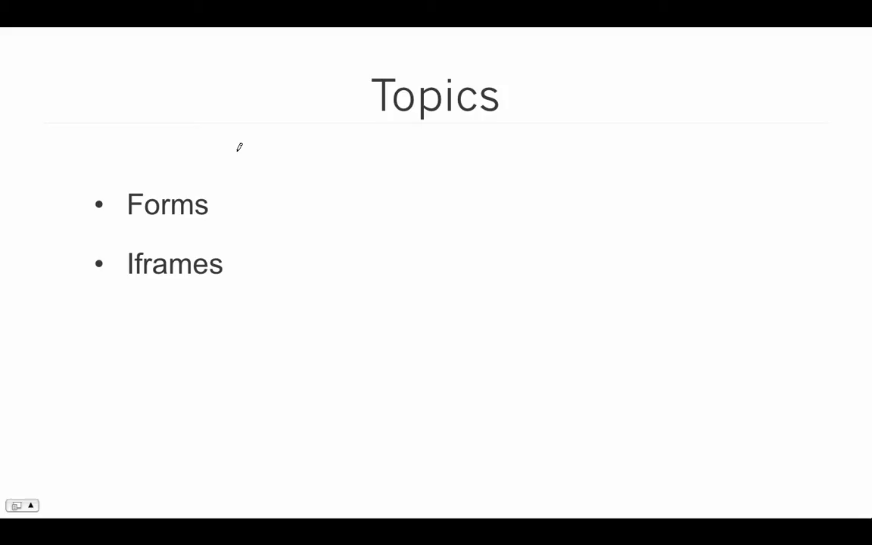
pyautogui.press('Right')
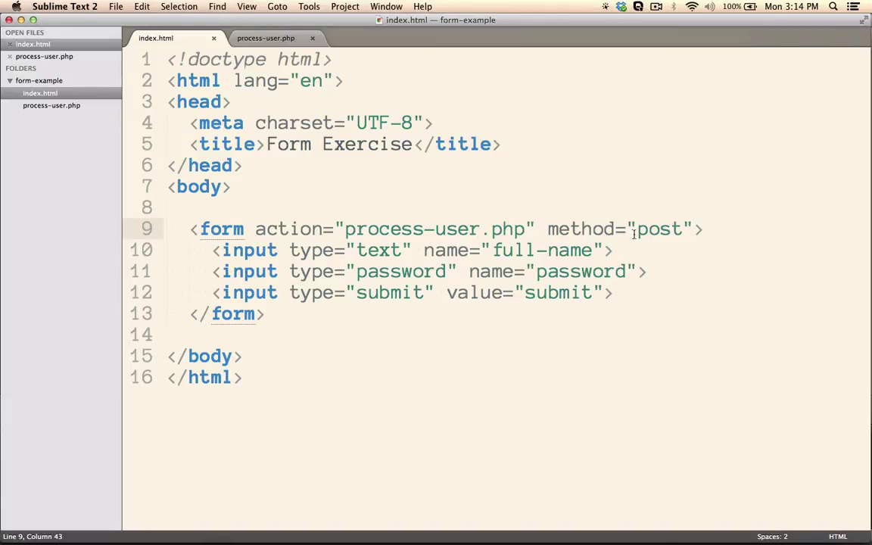
pyautogui.moveTo(638, 233); pyautogui.dragTo(683, 233)
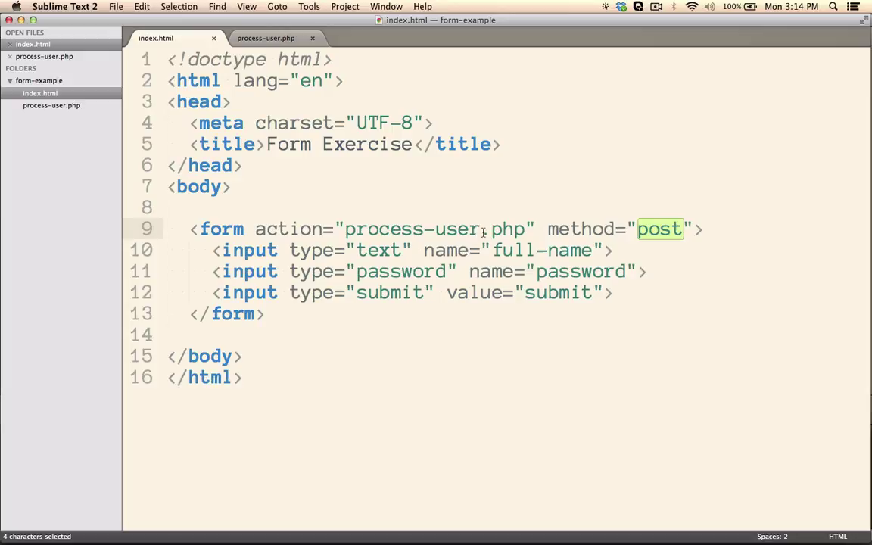
pyautogui.moveTo(190, 229); pyautogui.dragTo(285, 317)
pyautogui.moveTo(213, 250); pyautogui.dragTo(613, 251)
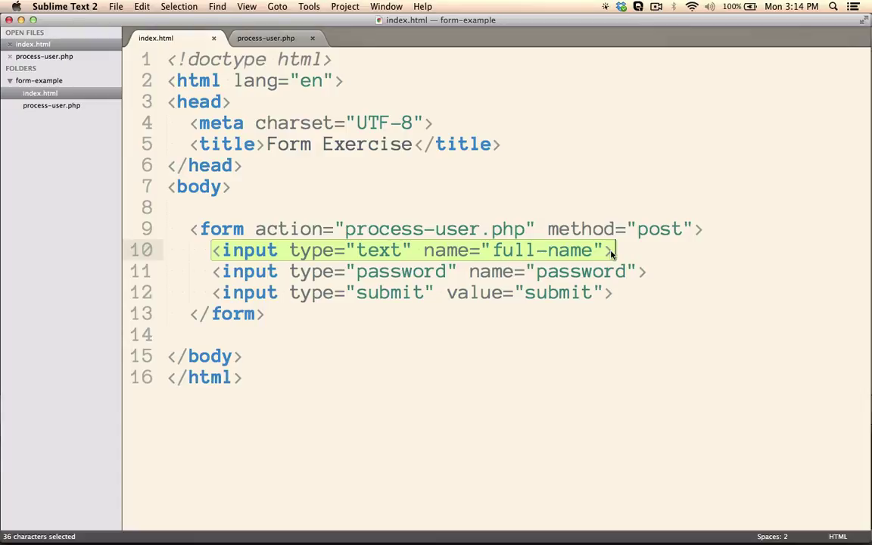
pyautogui.moveTo(215, 271); pyautogui.dragTo(215, 295)
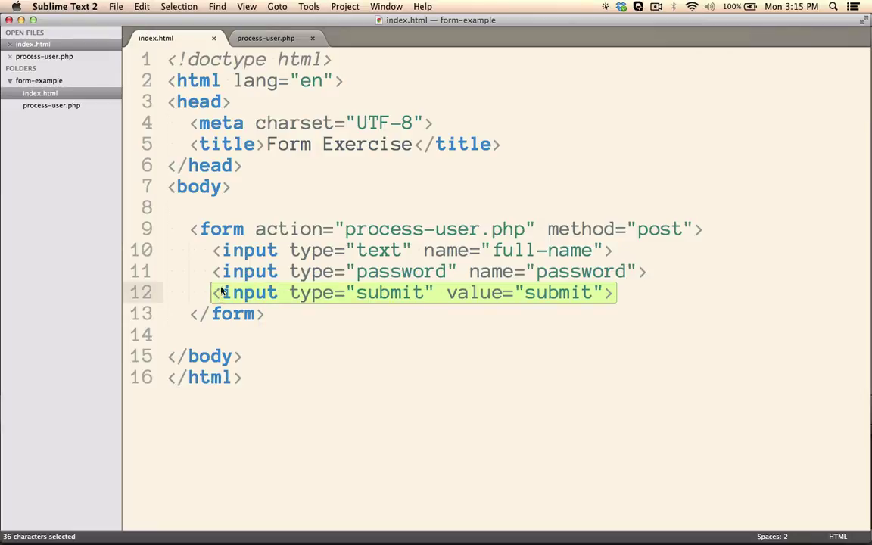
pyautogui.moveTo(253, 229); pyautogui.dragTo(524, 231)
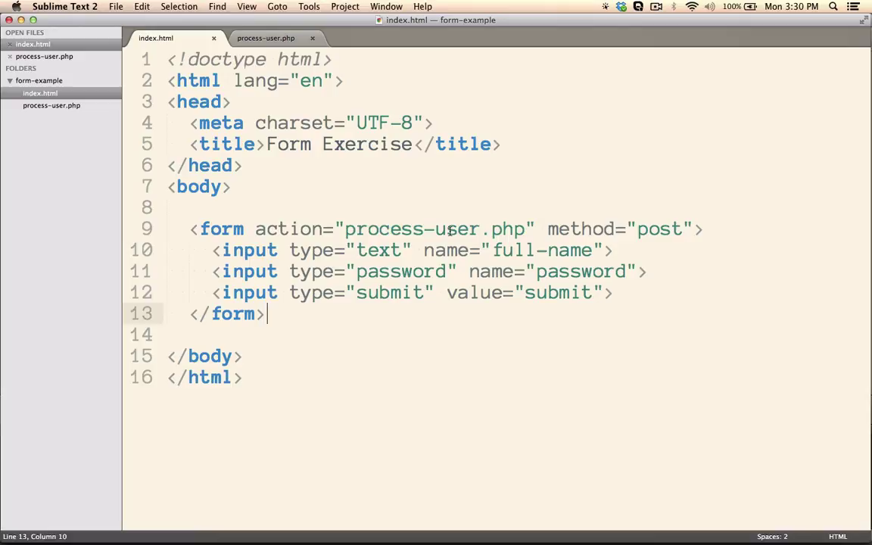
# In Chrome, fill the full name via autocomplete, enter a password, and submit to process-user.php
pyautogui.press('super+Tab')
pyautogui.press('super+Tab')
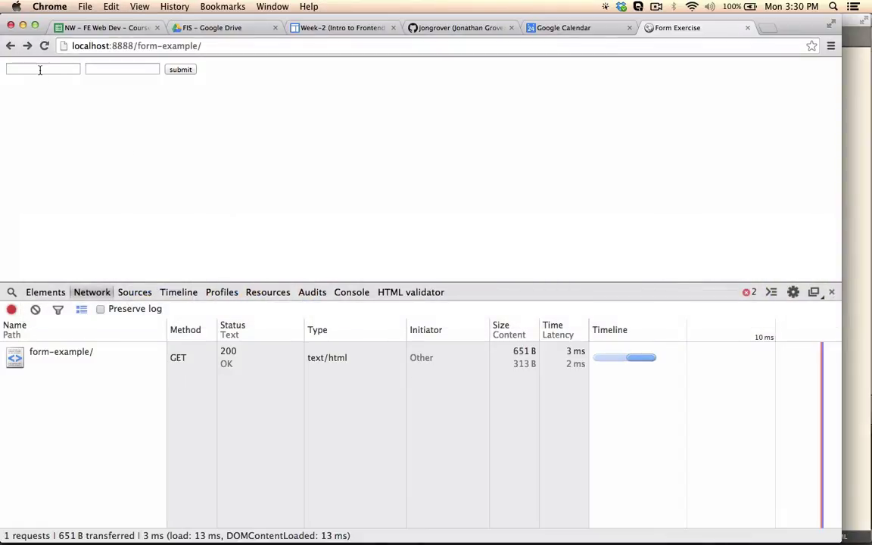
pyautogui.click(40, 69)
pyautogui.write('Bo')
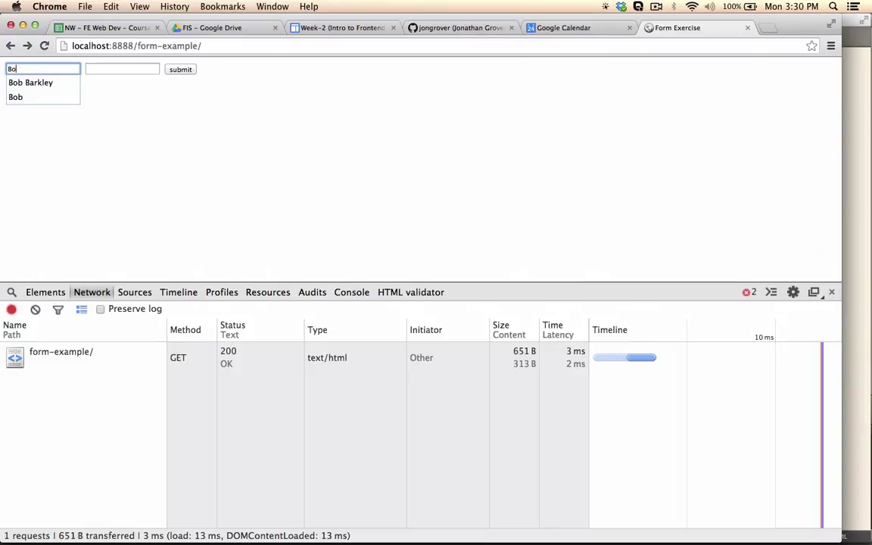
pyautogui.write('b Br')
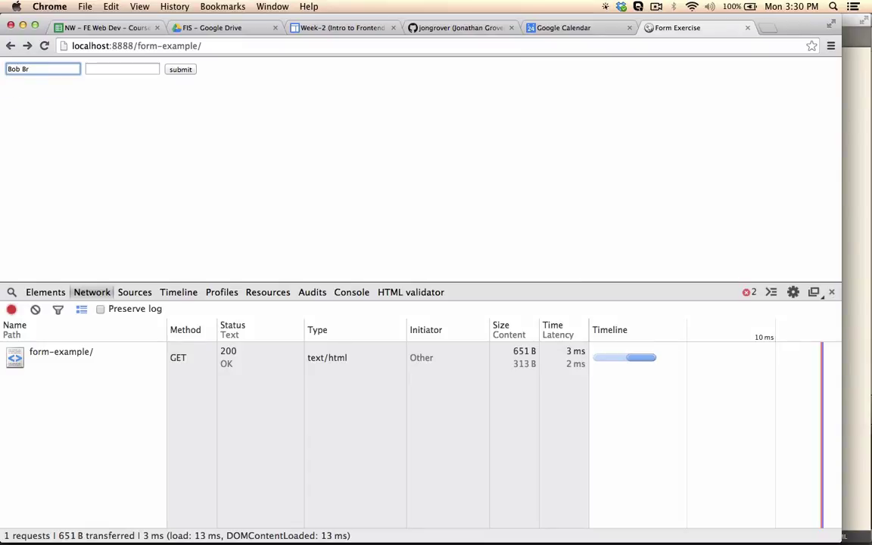
pyautogui.press('BackSpace')
pyautogui.write('a')
pyautogui.press('Down')
pyautogui.press('Return')
pyautogui.click(115, 70)
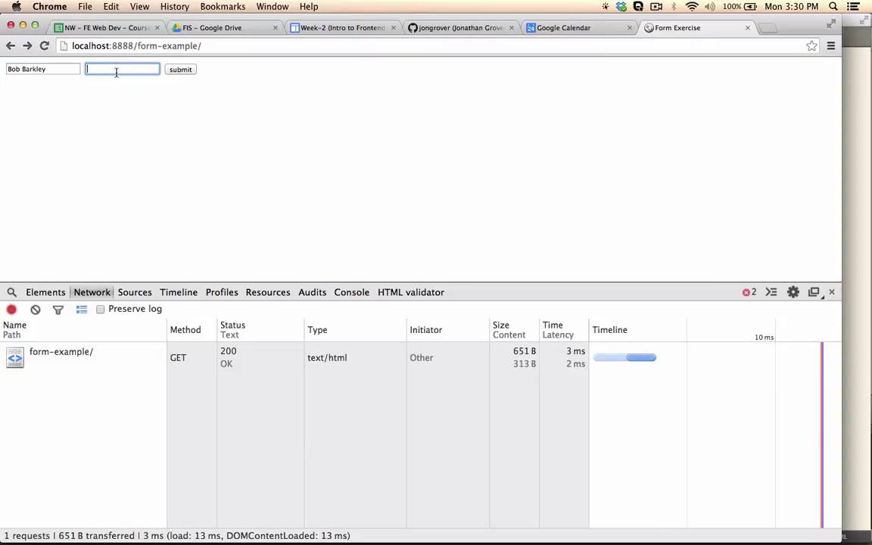
pyautogui.write('•••••••')
pyautogui.click(181, 69)
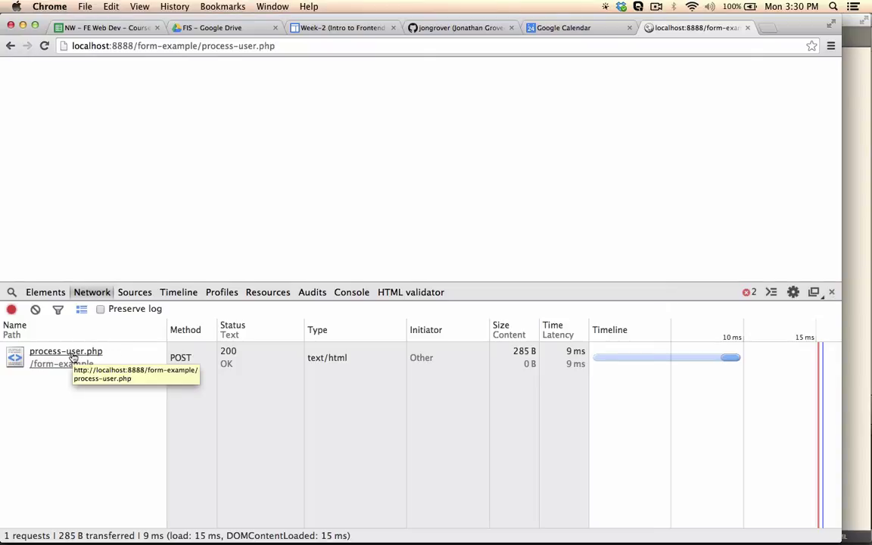
# Open the process-user.php request's Headers and collapse Request Headers to reveal the form data
pyautogui.click(57, 355)
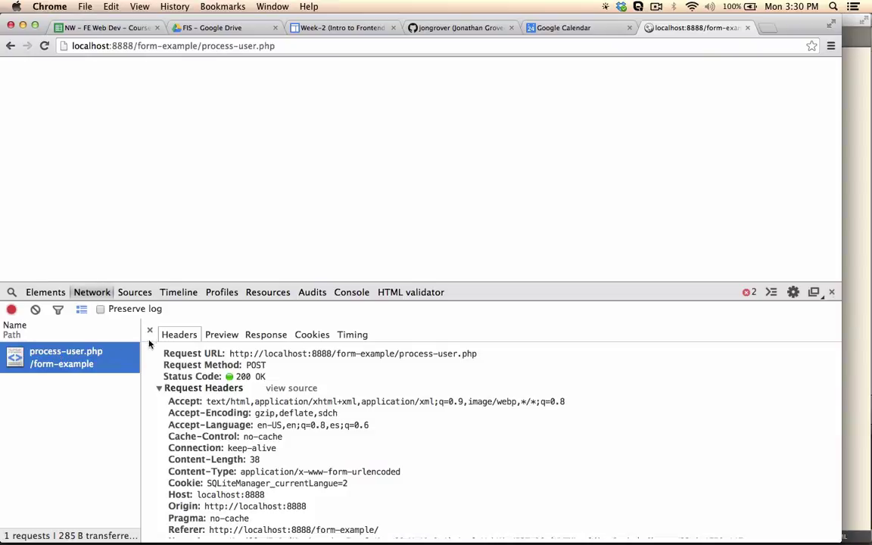
pyautogui.click(173, 334)
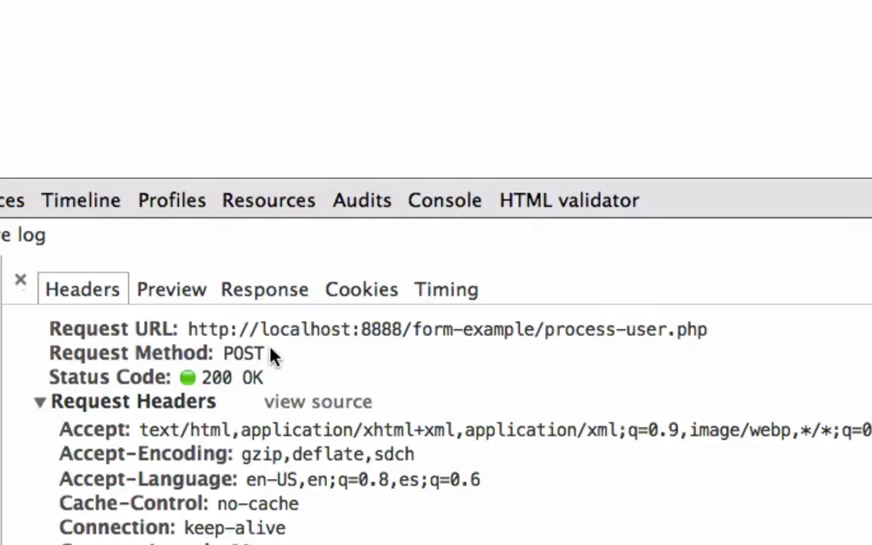
pyautogui.click(41, 401)
pyautogui.scroll(-1, 120, 421)
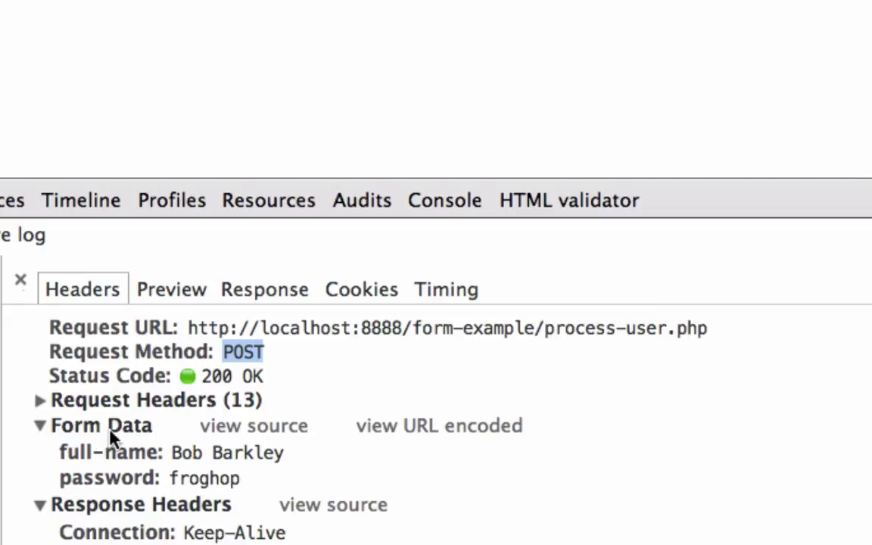
# Highlight the full-name and password keys and their submitted values under Form Data
pyautogui.moveTo(59, 451); pyautogui.dragTo(78, 452)
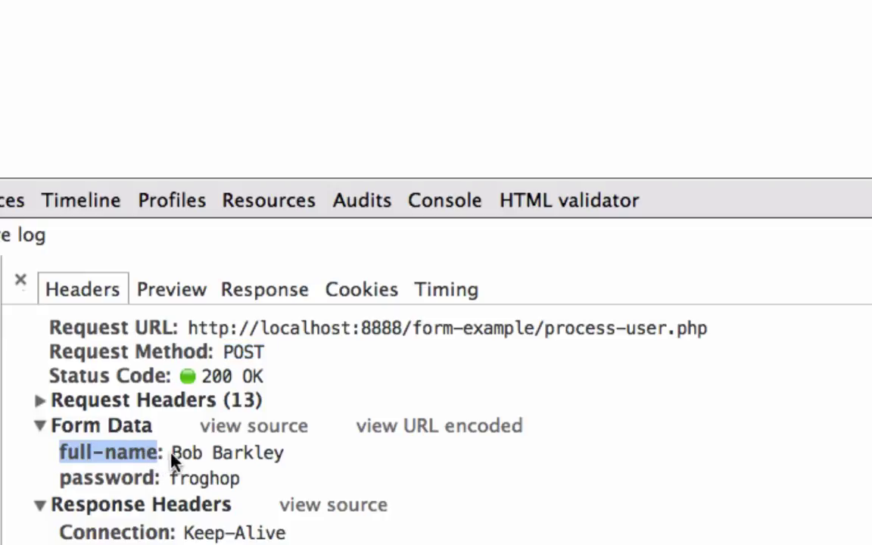
pyautogui.moveTo(171, 454); pyautogui.dragTo(291, 464)
pyautogui.click(68, 484)
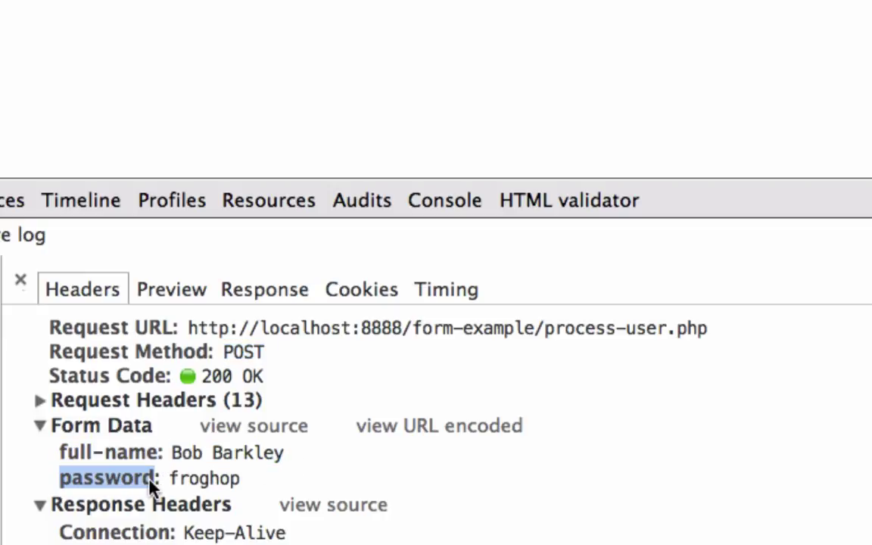
pyautogui.click(171, 484)
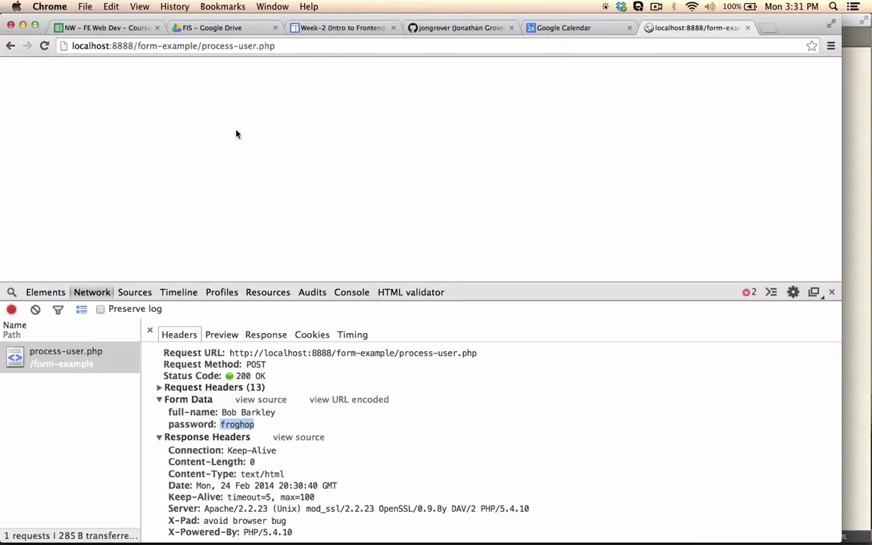
# Replace method="post" with "get" in index.html's form tag and save the file
pyautogui.press('super+Tab')
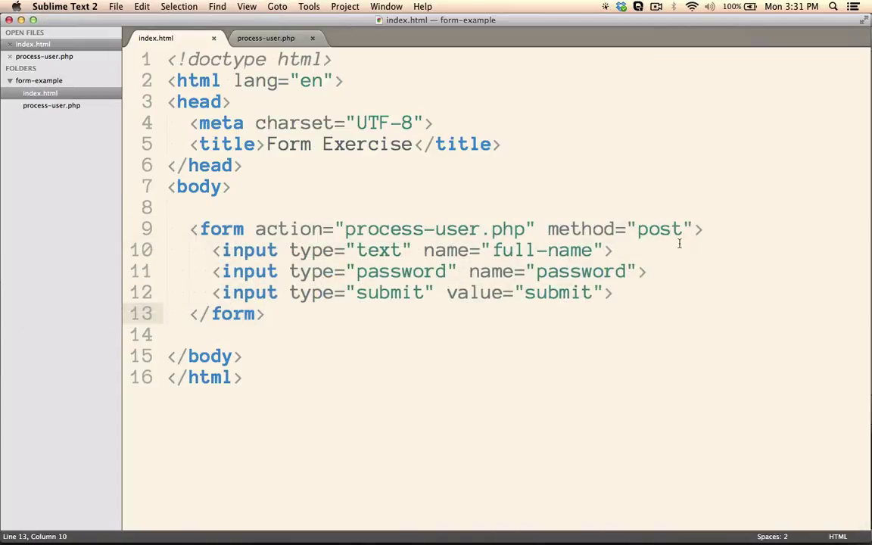
pyautogui.moveTo(684, 228); pyautogui.dragTo(640, 229)
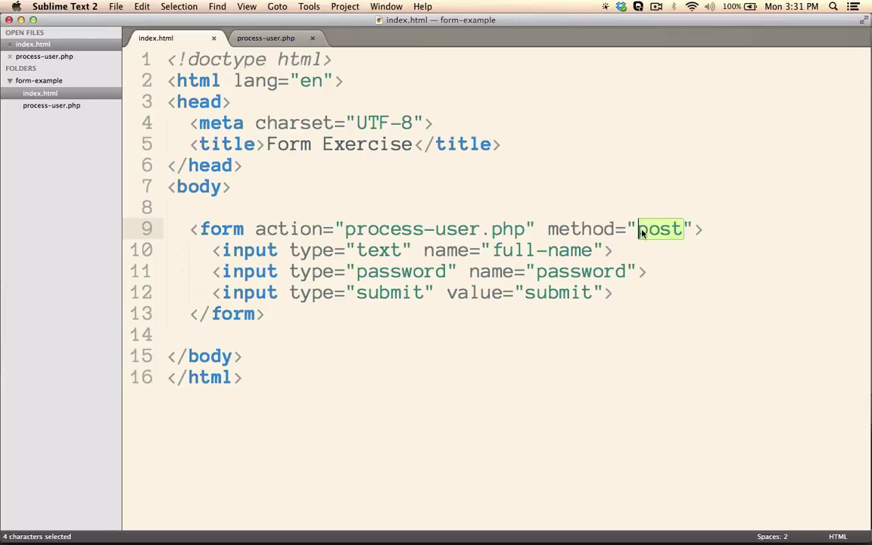
pyautogui.write('get')
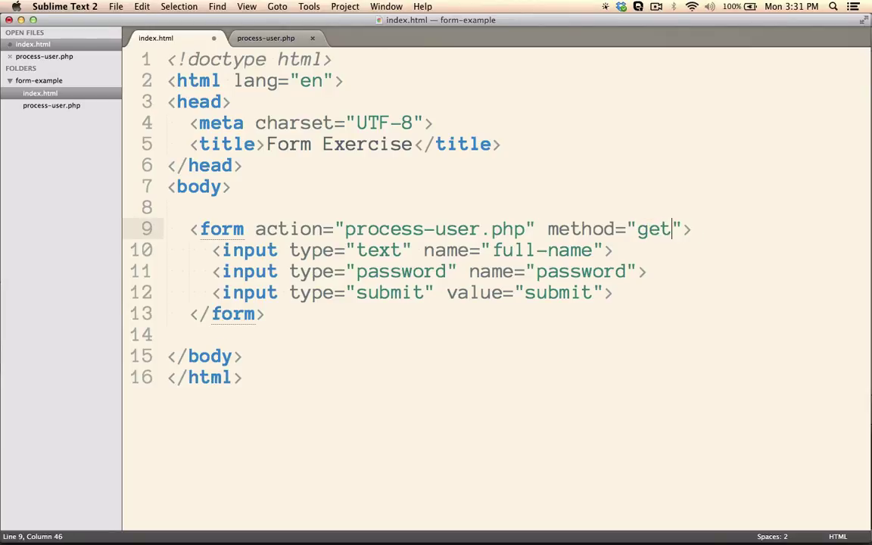
pyautogui.click(709, 230)
pyautogui.press('super+s')
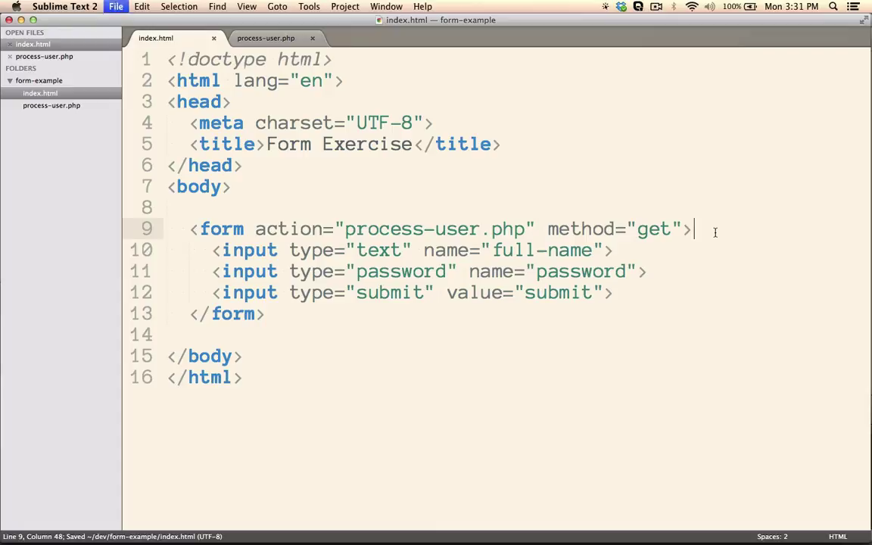
pyautogui.press('super+Tab')
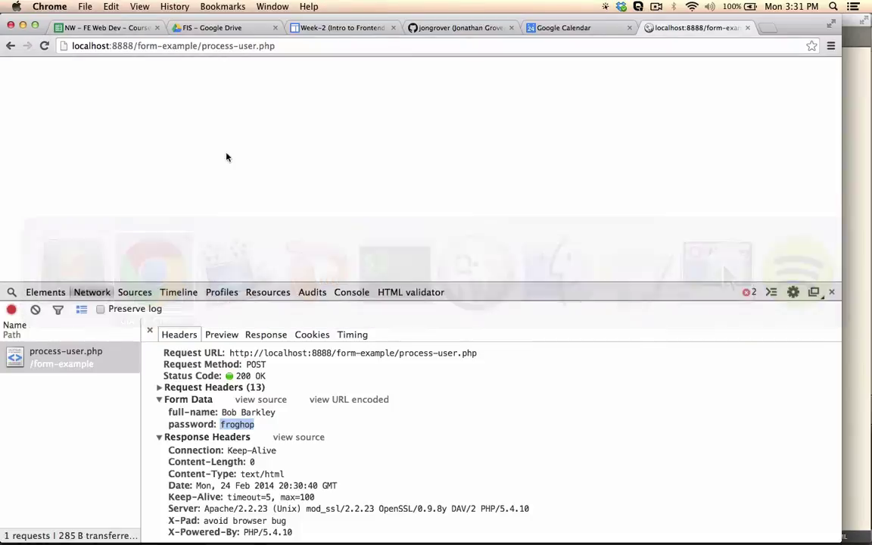
# Reload the form page, autofill the full name from the suggestion, and type a password
pyautogui.click(10, 46)
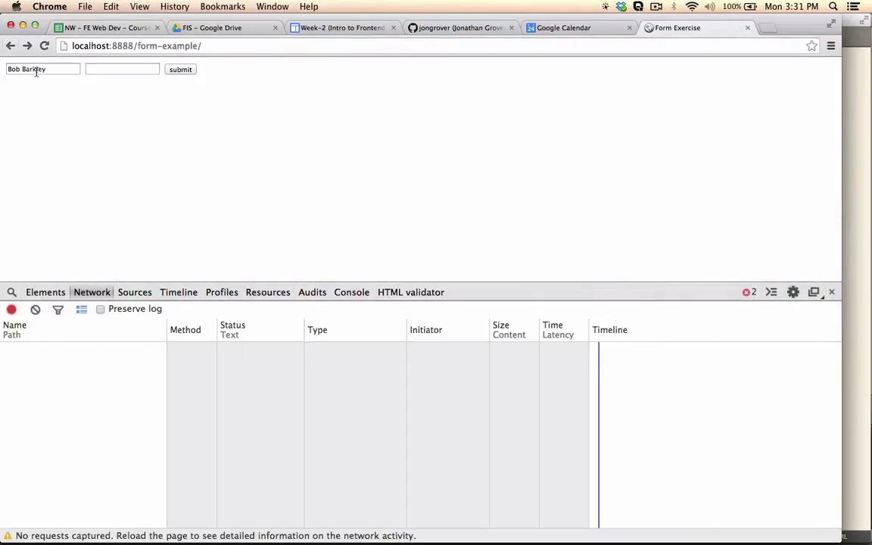
pyautogui.press('super+r')
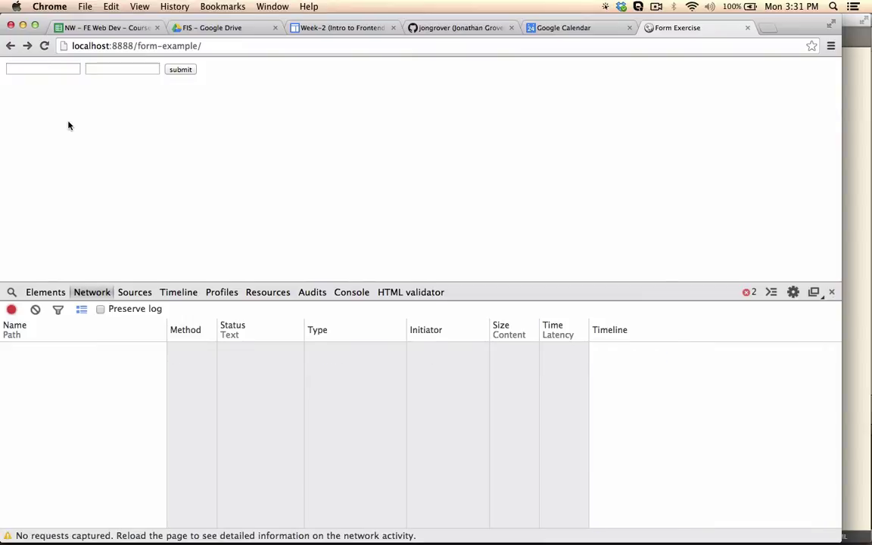
pyautogui.click(44, 70)
pyautogui.write('Bo')
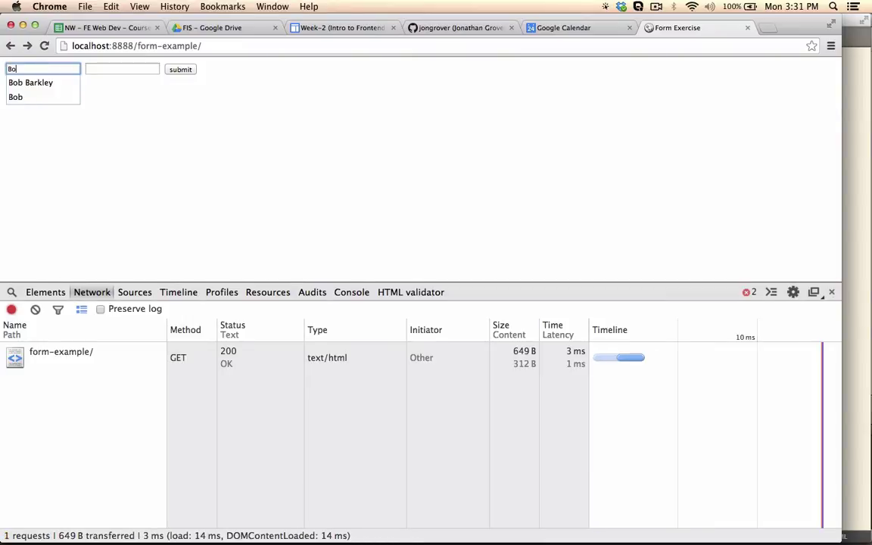
pyautogui.press('Down')
pyautogui.press('Return')
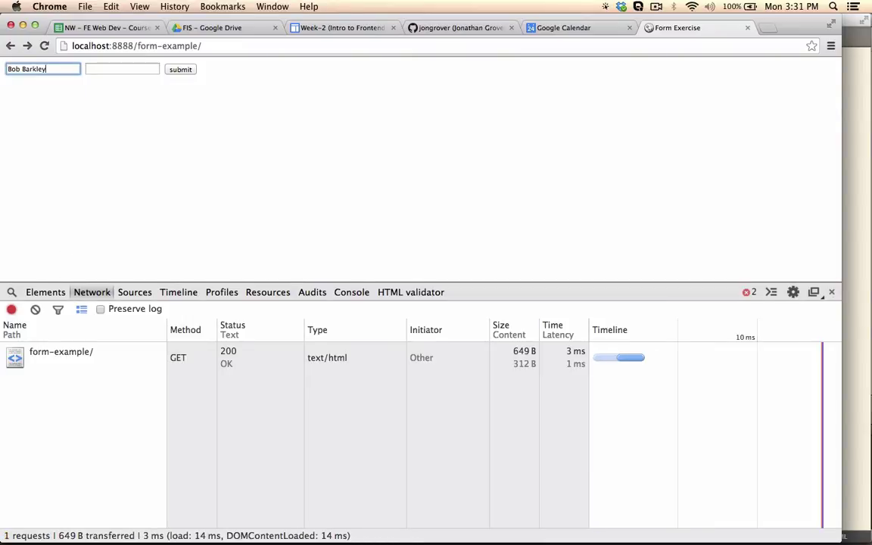
pyautogui.click(96, 70)
pyautogui.write('pa')
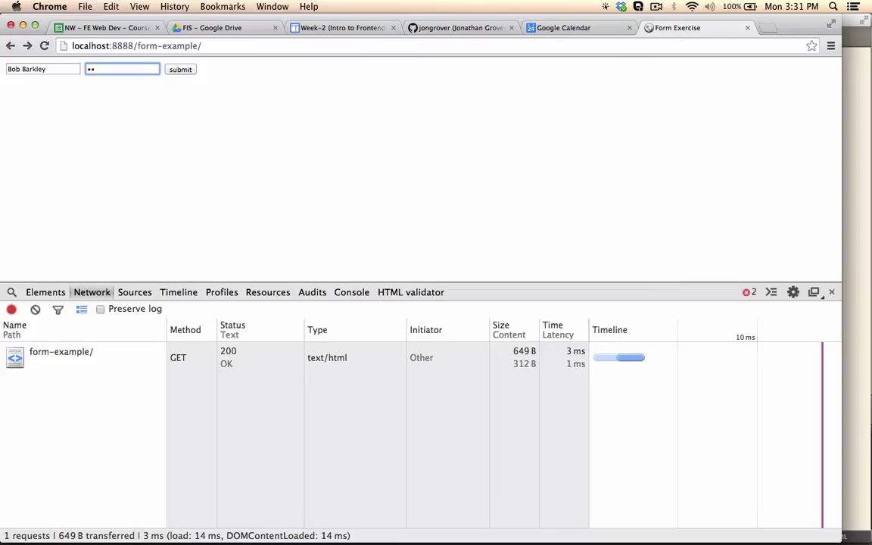
pyautogui.write('ss')
# Submit the form and highlight the full-name and password parameters in the URL query string
pyautogui.click(180, 70)
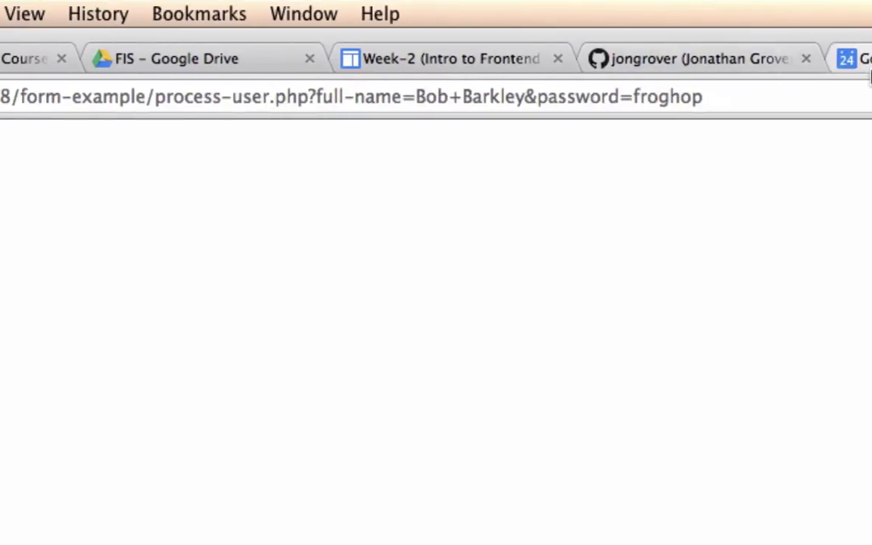
pyautogui.moveTo(296, 96); pyautogui.dragTo(684, 97)
pyautogui.click(689, 96)
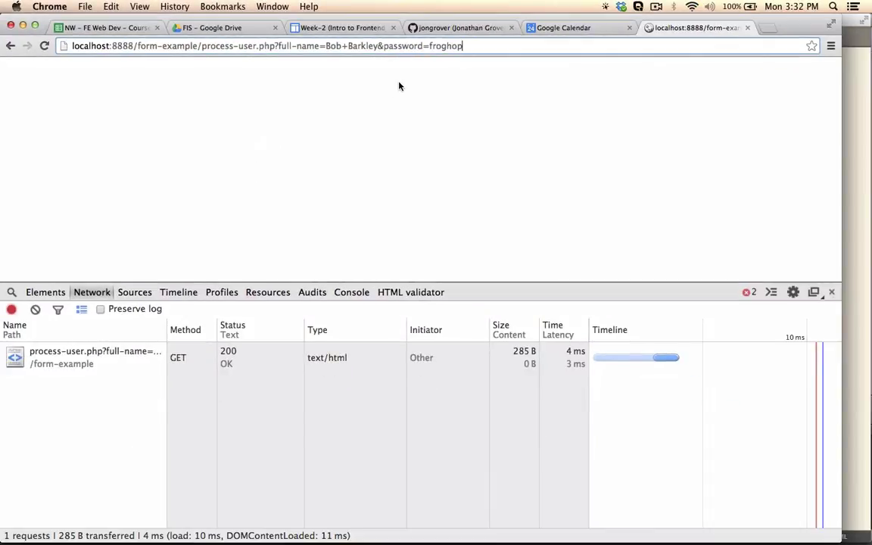
# Show process-user.php's GET headers, collapsing Request, Response and Query String Parameters sections
pyautogui.click(87, 360)
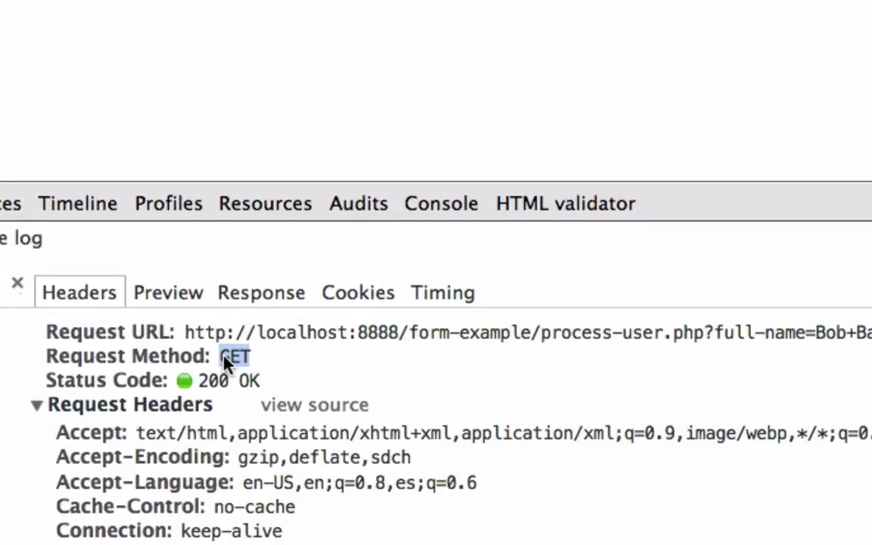
pyautogui.click(37, 406)
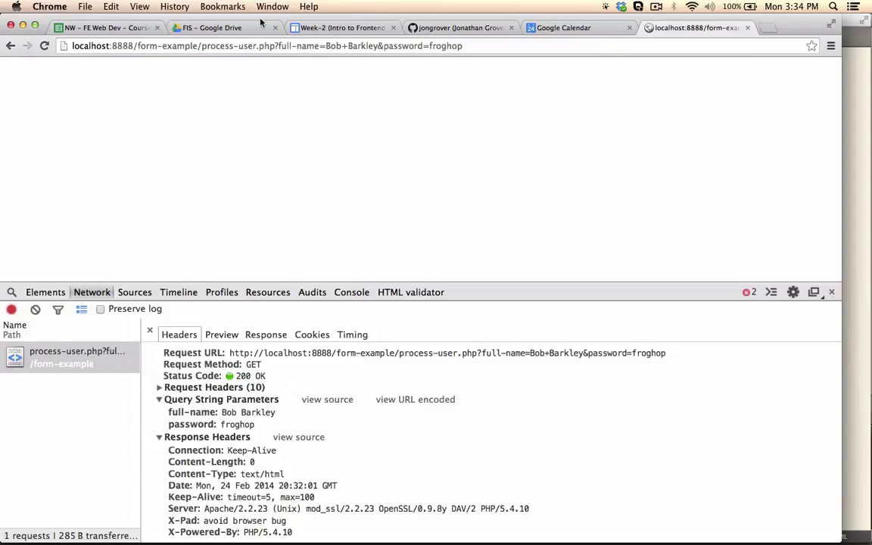
pyautogui.moveTo(277, 45); pyautogui.dragTo(514, 30)
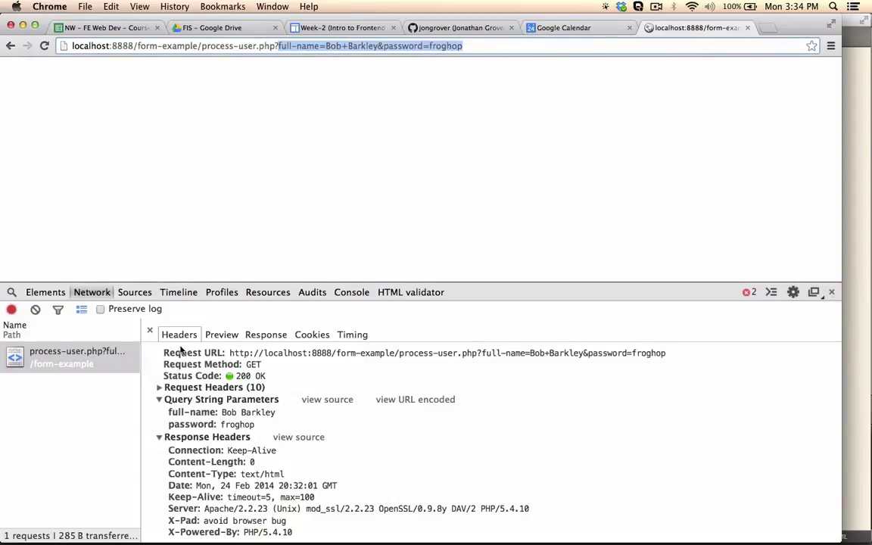
pyautogui.click(159, 437)
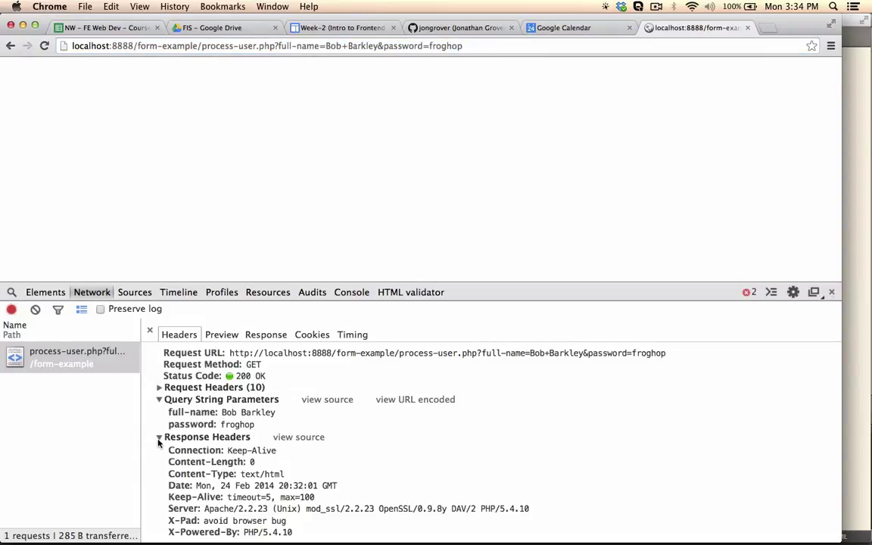
pyautogui.click(159, 398)
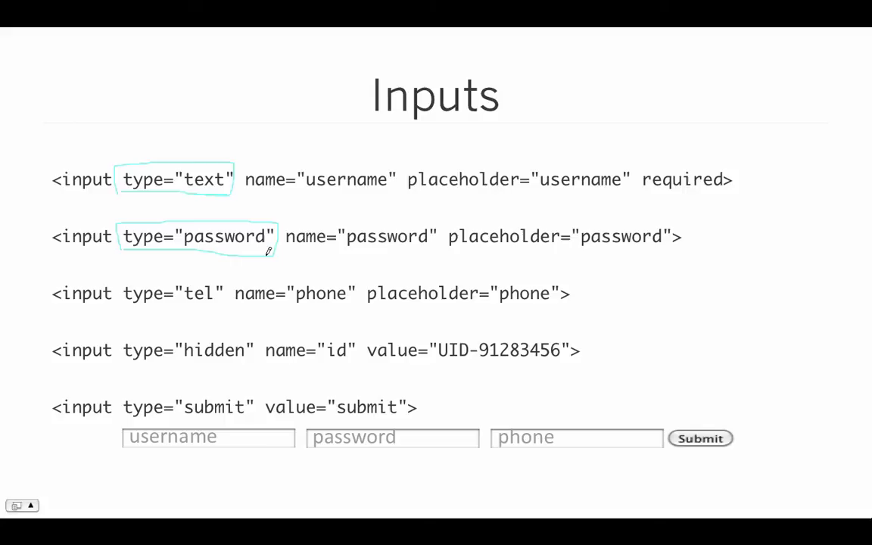
# Circle type="tel" and underline the name="password", name="phone" and name="id" attributes
pyautogui.moveTo(119, 286)
pyautogui.mouseDown()
pyautogui.moveTo(133, 311)
pyautogui.moveTo(222, 311)
pyautogui.moveTo(231, 279)
pyautogui.moveTo(129, 273)
pyautogui.mouseUp()
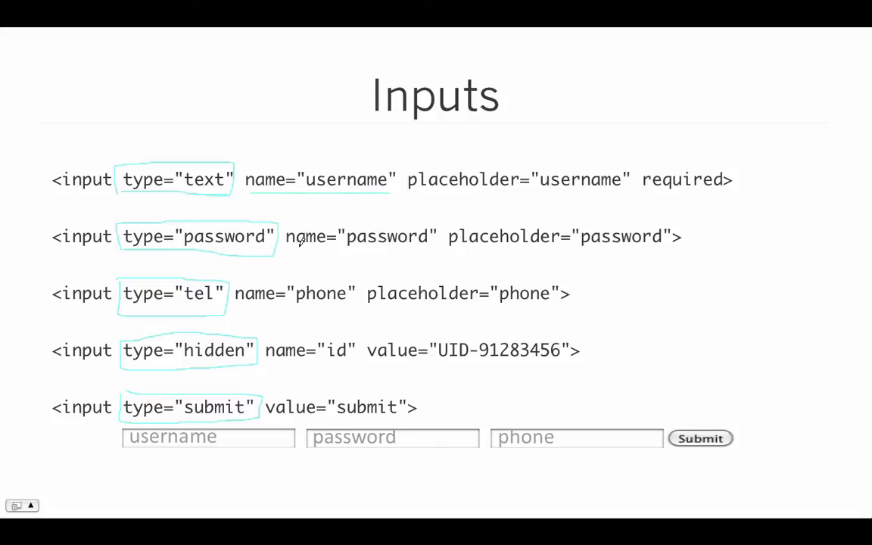
pyautogui.moveTo(286, 249); pyautogui.dragTo(435, 251)
pyautogui.moveTo(245, 301); pyautogui.dragTo(344, 304)
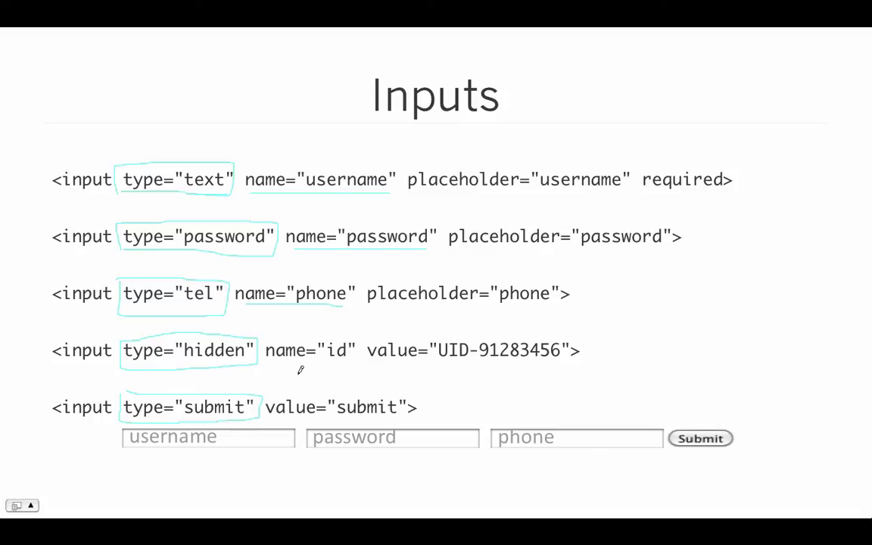
pyautogui.moveTo(266, 362); pyautogui.dragTo(351, 363)
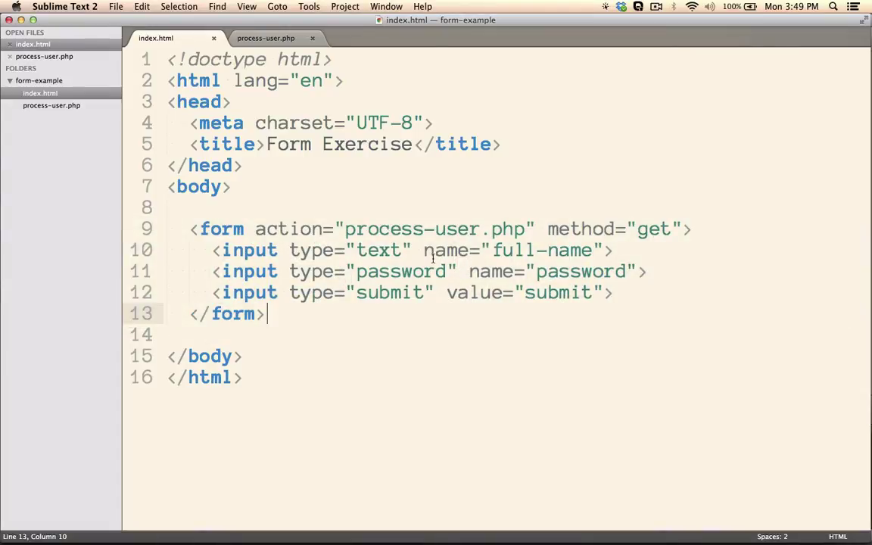
# In Sublime Text, highlight the name attribute and its full-name value on line 10
pyautogui.click(423, 250)
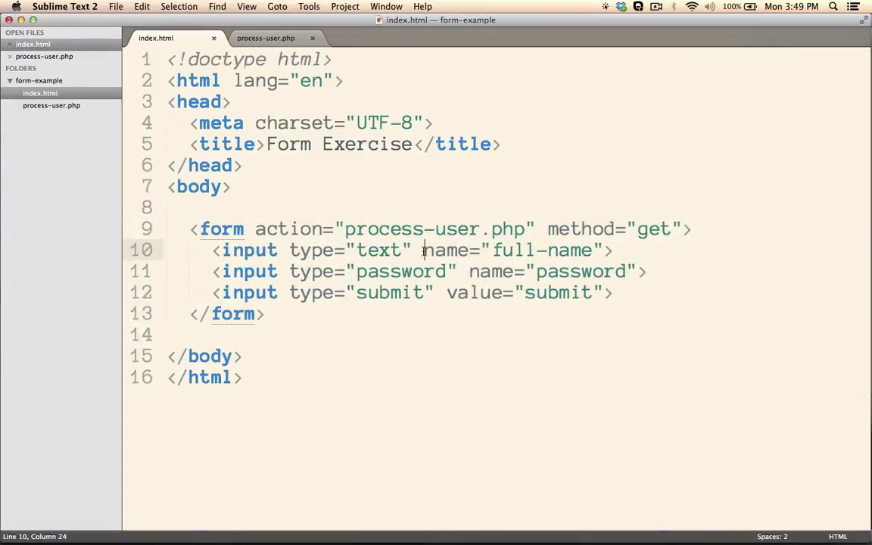
pyautogui.moveTo(423, 250); pyautogui.dragTo(470, 250)
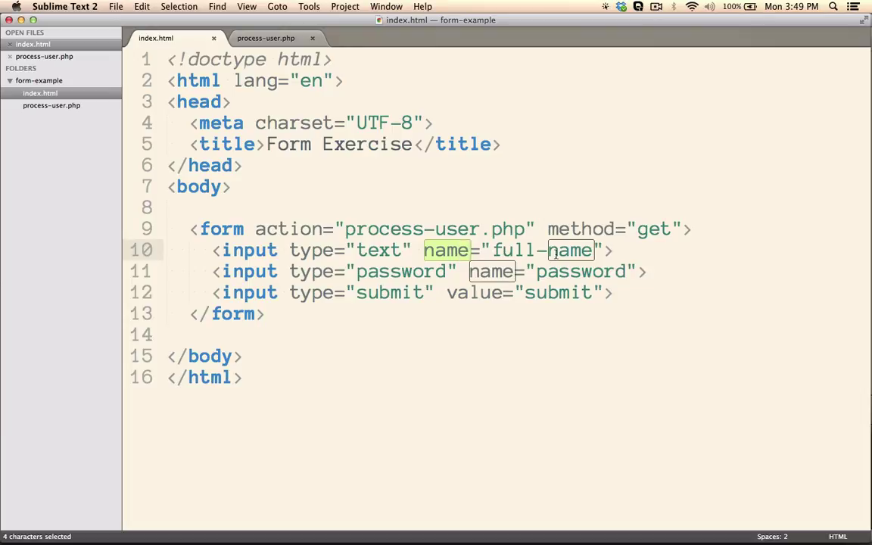
pyautogui.click(588, 252)
pyautogui.moveTo(596, 253); pyautogui.dragTo(493, 254)
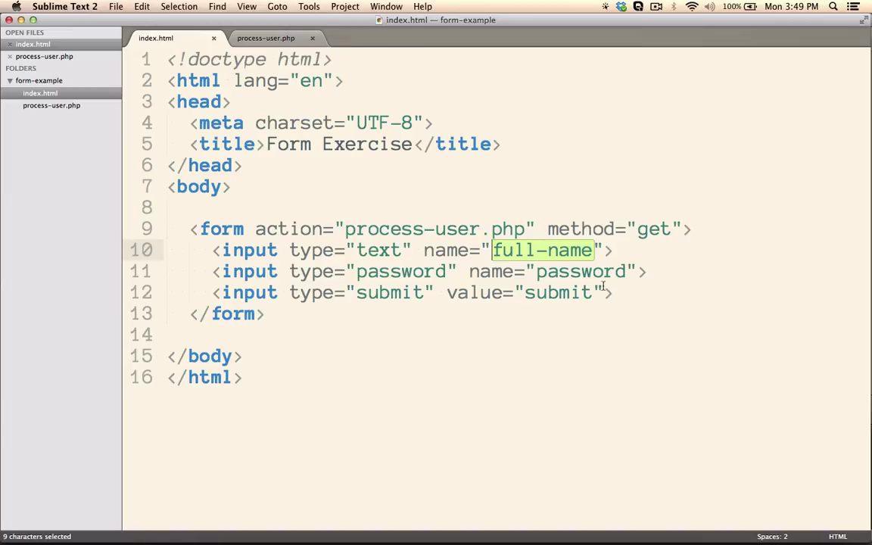
# Select the text in the page's name field in Chrome, then return to the code editor
pyautogui.press('super+Tab')
pyautogui.press('super+Tab')
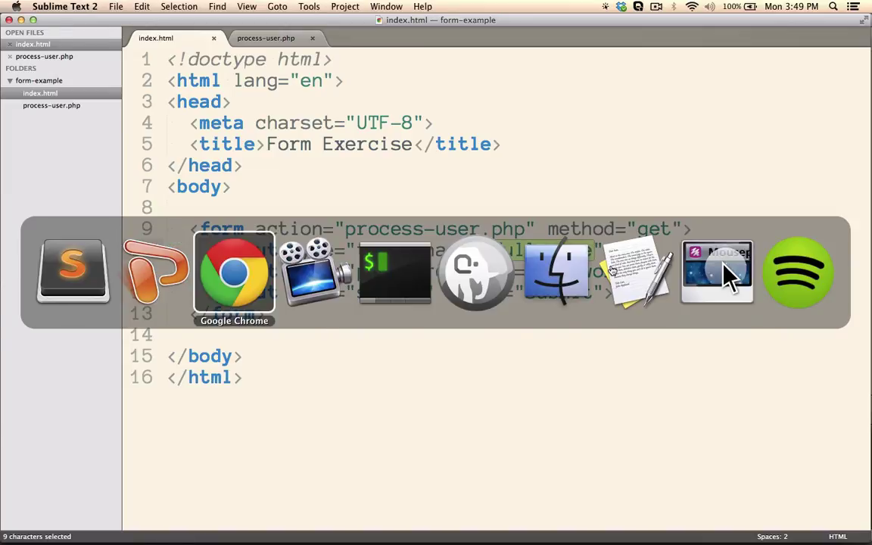
pyautogui.click(63, 66)
pyautogui.moveTo(47, 68); pyautogui.dragTo(5, 68)
pyautogui.click(45, 77)
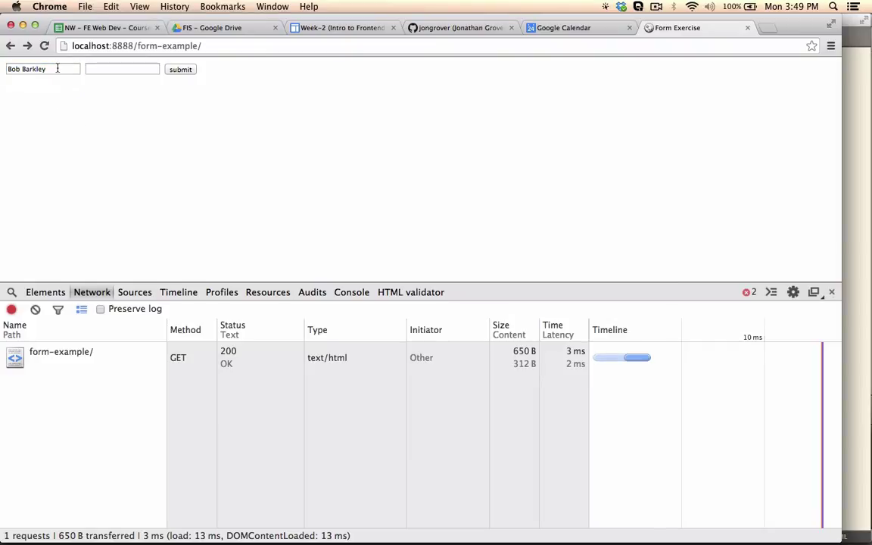
pyautogui.moveTo(58, 68); pyautogui.dragTo(6, 72)
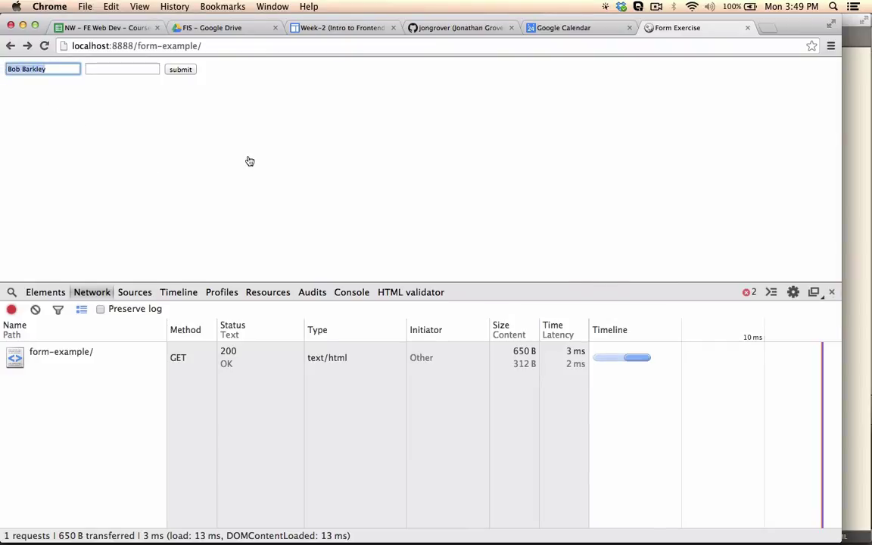
pyautogui.press('super+Tab')
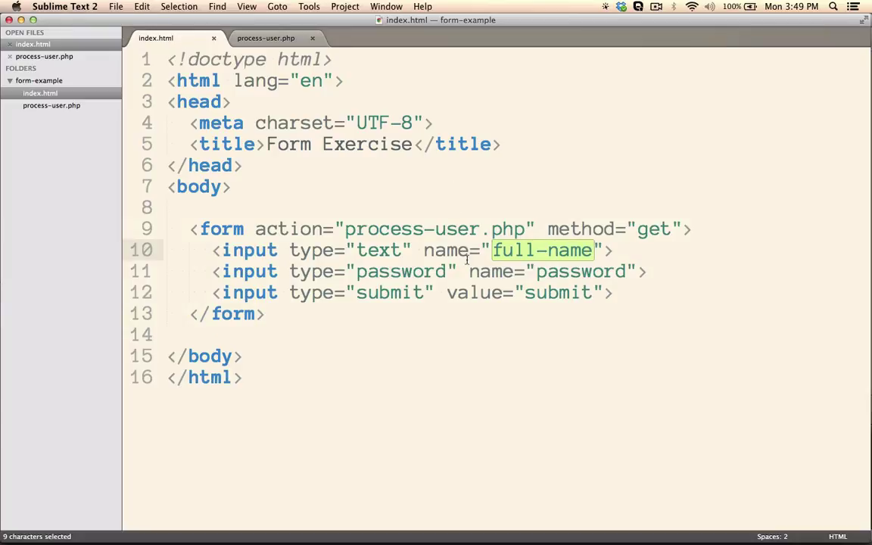
pyautogui.click(548, 252)
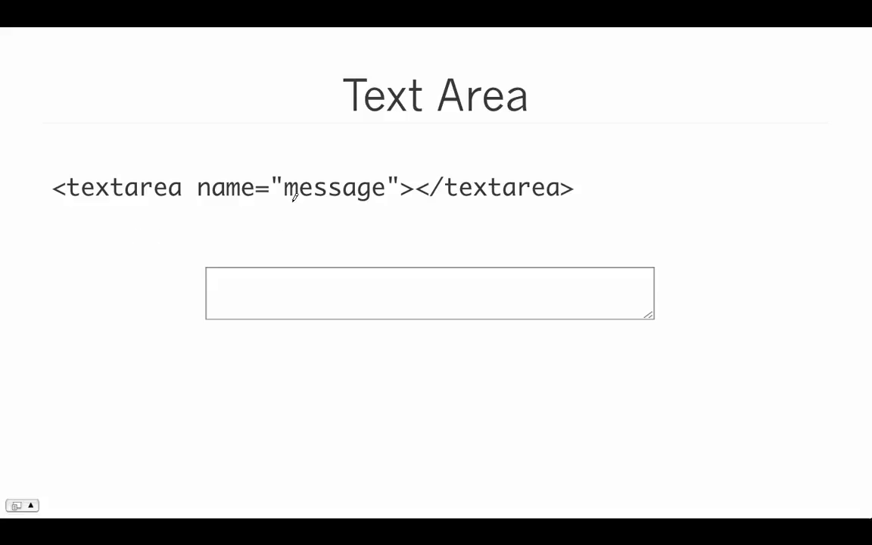
# Underline the opening and closing textarea tags, box "message", and arrow to the gap and sample box
pyautogui.moveTo(401, 204); pyautogui.dragTo(116, 206)
pyautogui.moveTo(428, 213); pyautogui.dragTo(571, 212)
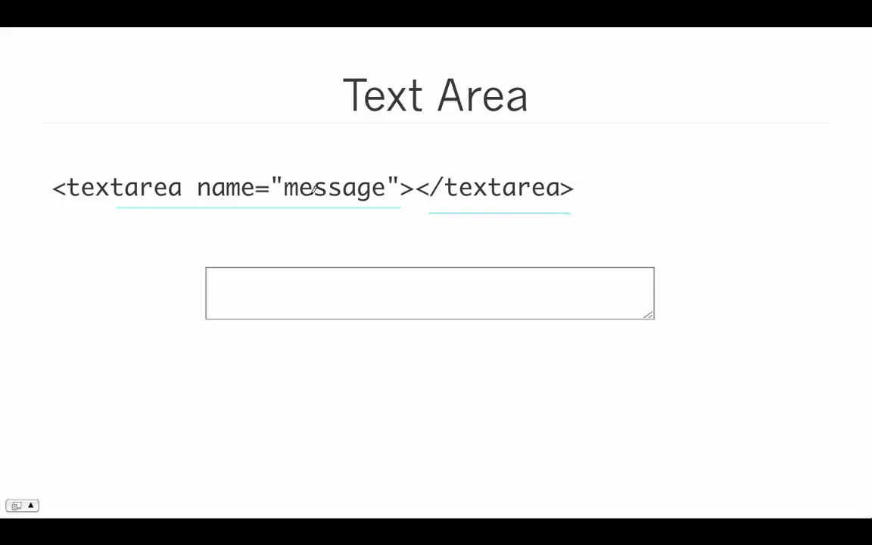
pyautogui.moveTo(286, 169)
pyautogui.mouseDown()
pyautogui.moveTo(287, 195)
pyautogui.moveTo(370, 200)
pyautogui.mouseUp()
pyautogui.moveTo(389, 200)
pyautogui.mouseDown()
pyautogui.moveTo(389, 171)
pyautogui.moveTo(292, 169)
pyautogui.mouseUp()
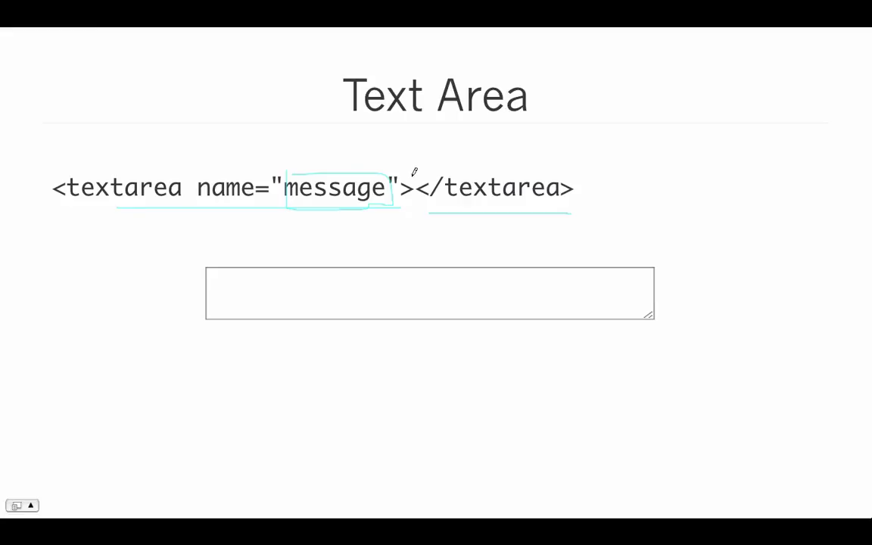
pyautogui.moveTo(412, 172)
pyautogui.mouseDown()
pyautogui.moveTo(424, 174)
pyautogui.moveTo(414, 182)
pyautogui.mouseUp()
pyautogui.moveTo(344, 273)
pyautogui.mouseDown()
pyautogui.moveTo(345, 284)
pyautogui.moveTo(364, 286)
pyautogui.moveTo(389, 237)
pyautogui.mouseUp()
# Advance to the Iframes slide showing the embedded Google Maps satellite view of Harvard Square
pyautogui.press('Right')
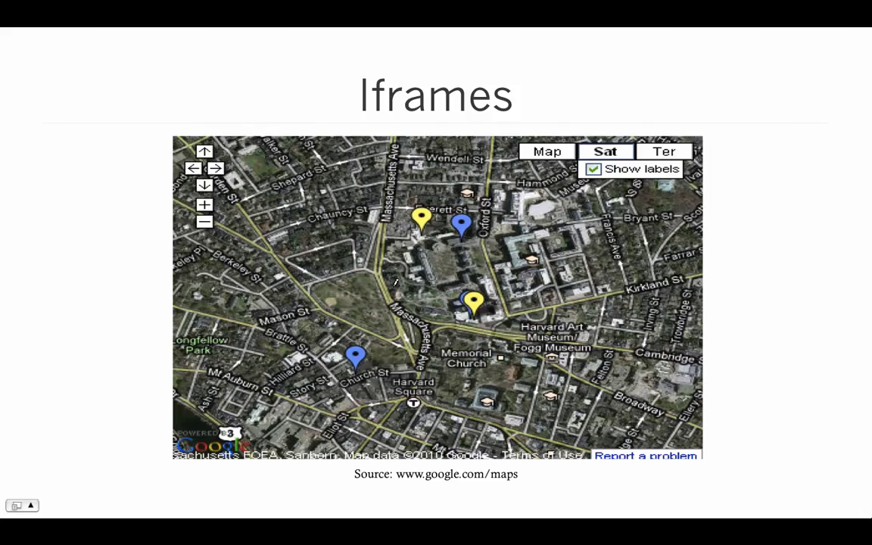